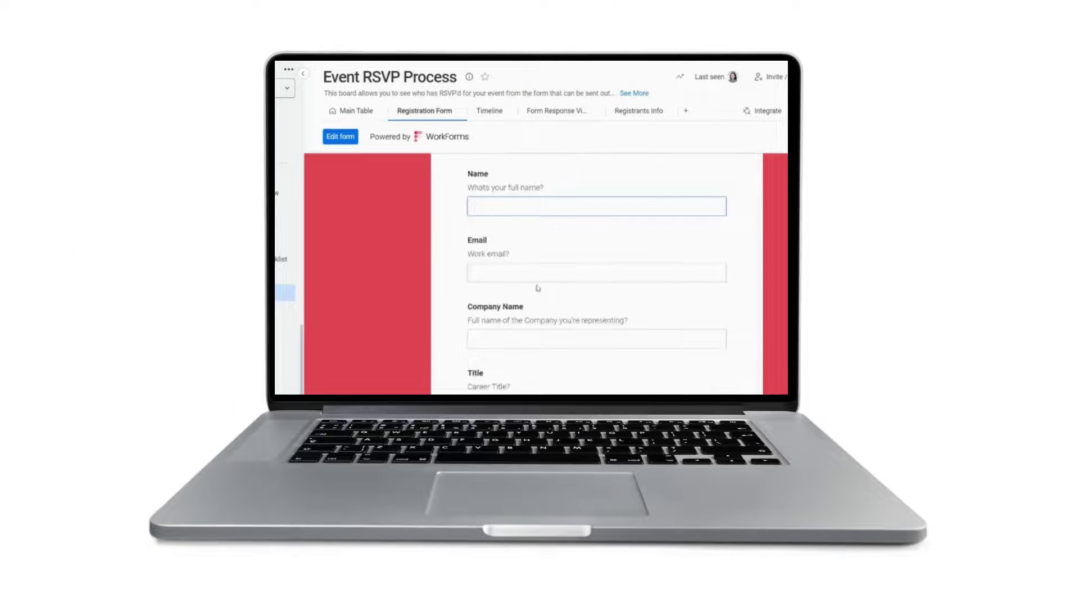
Return to the Monday.com Templates workspace home, which lists Risk Register and Marketing Activities.
{"action": "left_click", "coordinate": [529, 272]}
{"action": "scroll", "coordinate": [529, 272], "scroll_direction": "down", "scroll_amount": 1}
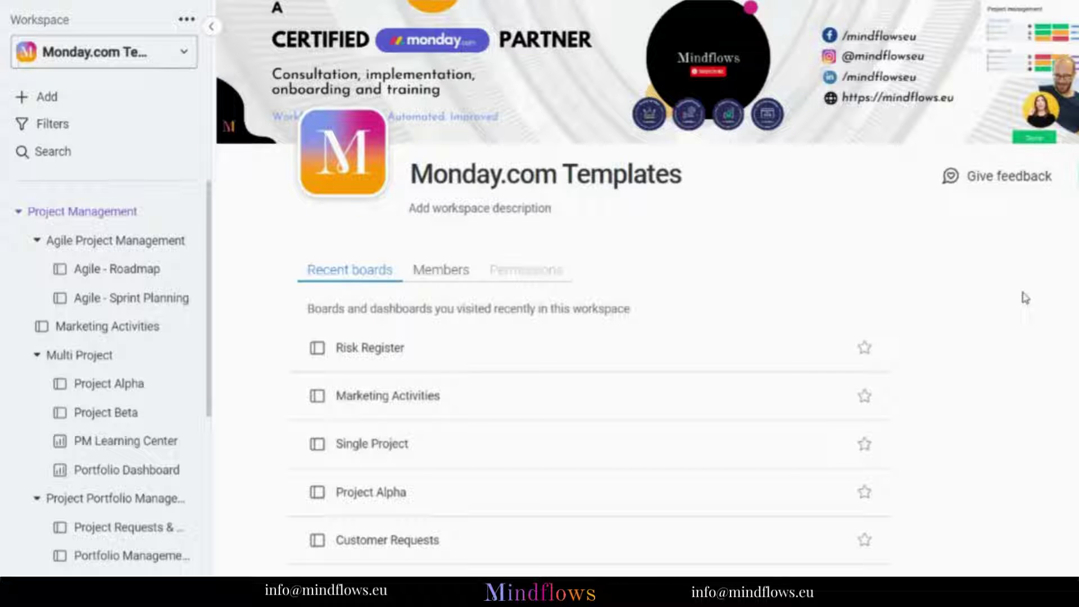
Find the 'Event Management' template in the Template center and add it to the workspace.
{"action": "left_click", "coordinate": [137, 101]}
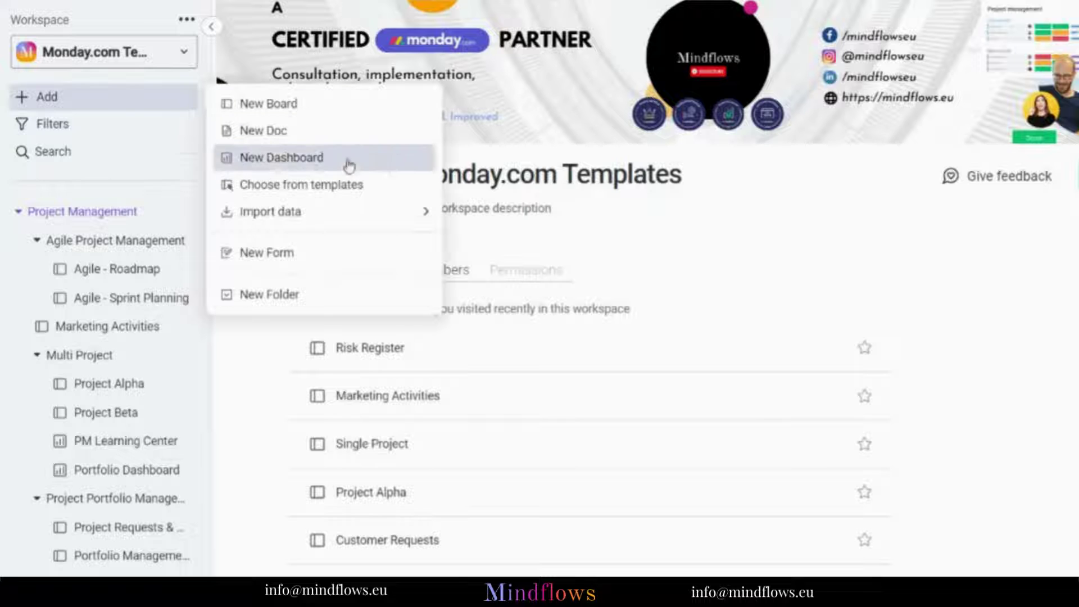
{"action": "left_click", "coordinate": [363, 179]}
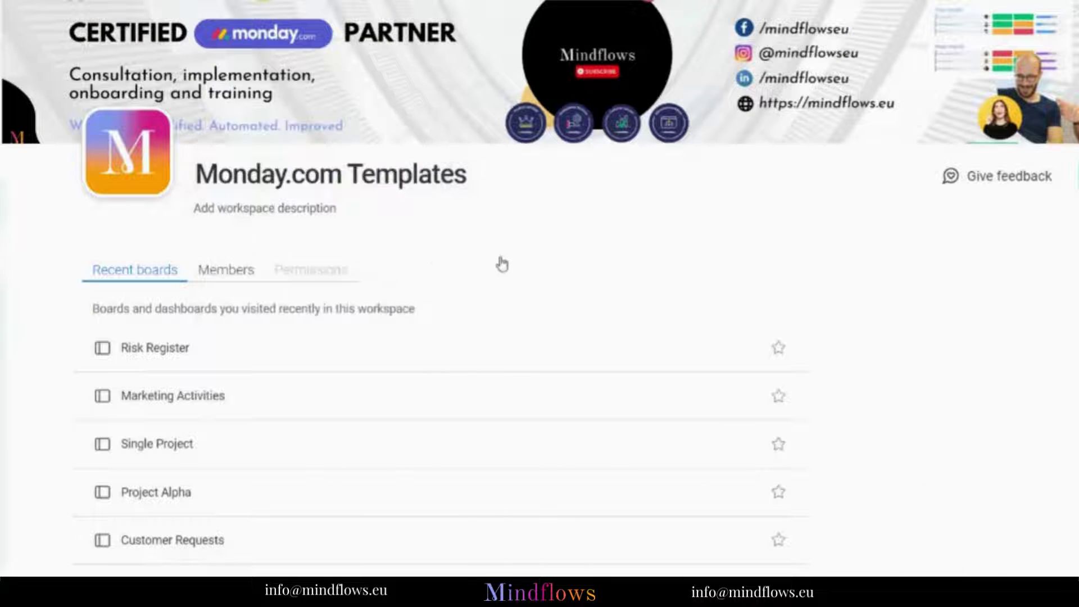
{"action": "type", "text": "Event "}
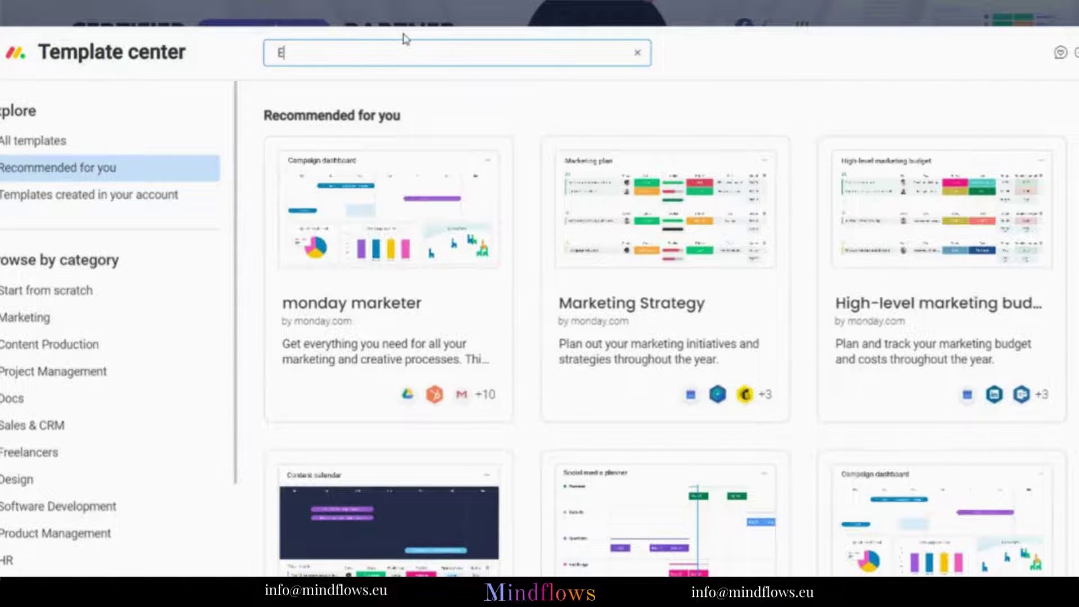
{"action": "type", "text": "Management"}
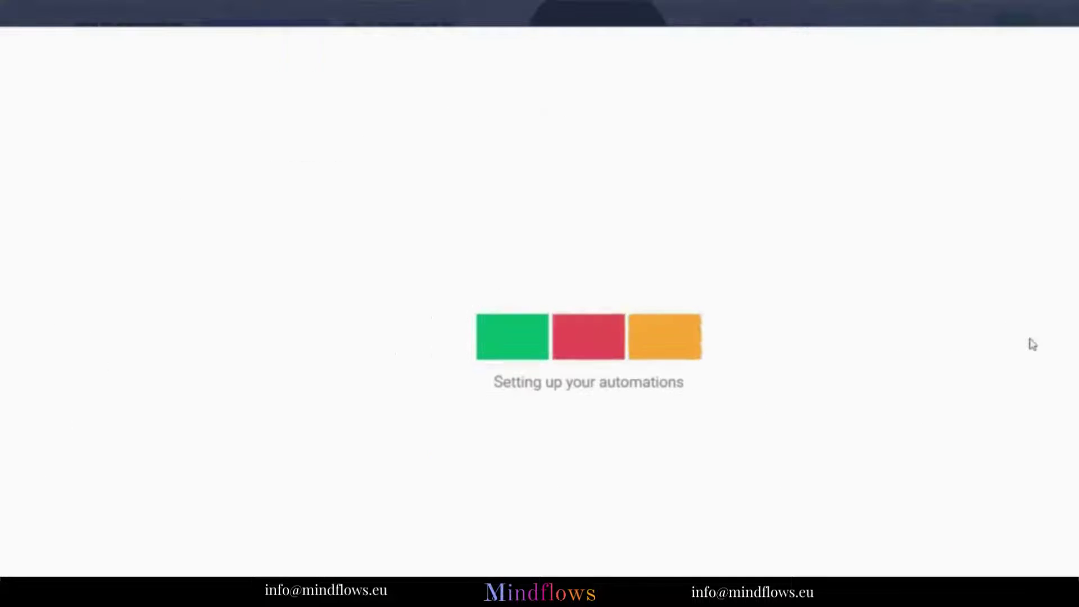
{"action": "scroll", "coordinate": [172, 360], "scroll_direction": "down", "scroll_amount": 3}
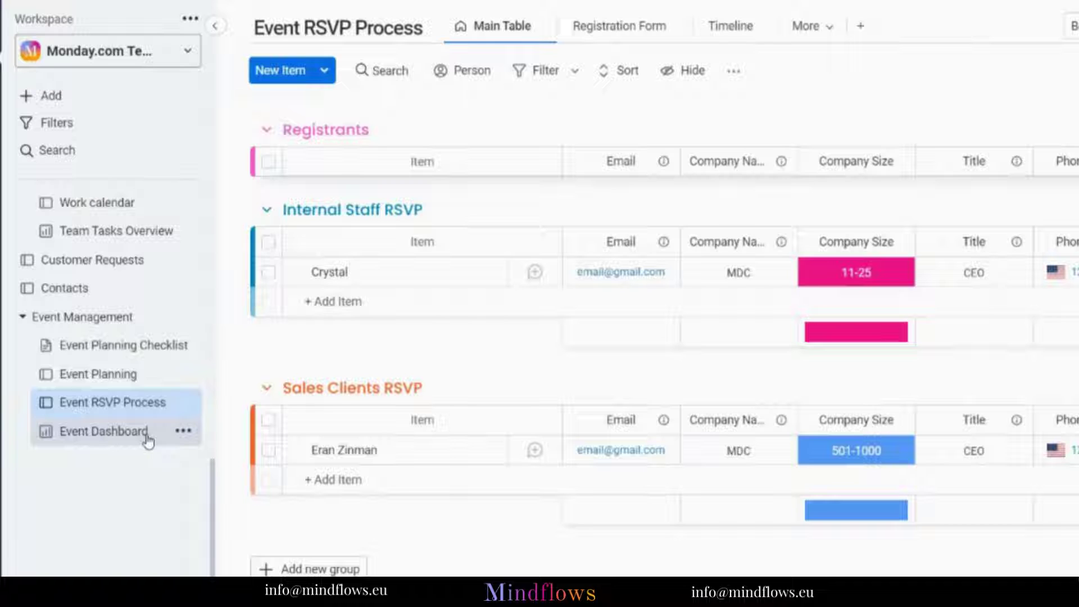
Open the Event RSVP Process board and change the Event Management folder colour to teal.
{"action": "left_click", "coordinate": [169, 402]}
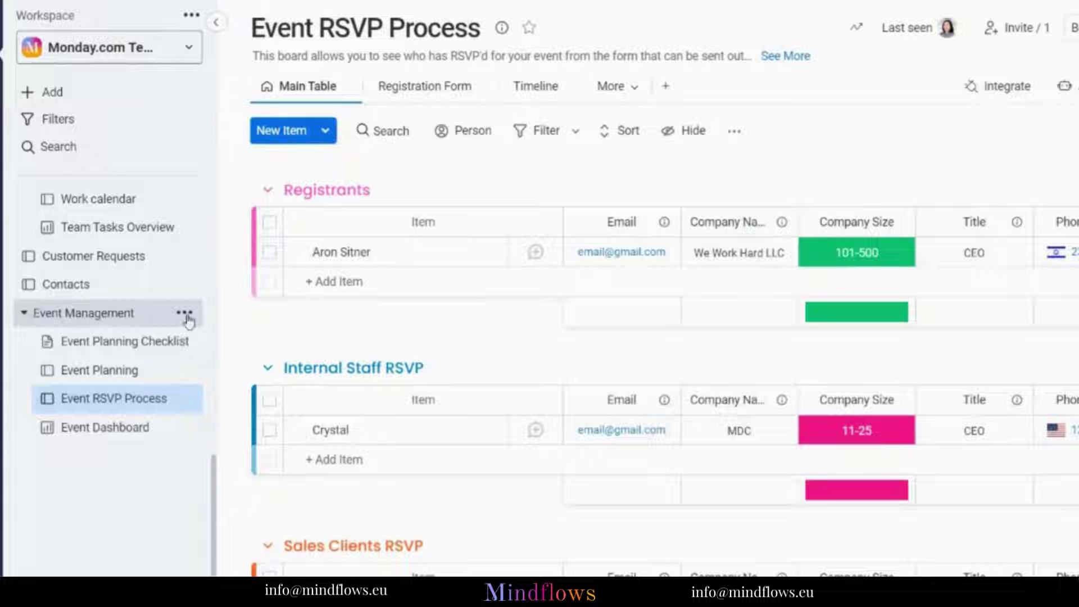
{"action": "left_click", "coordinate": [185, 312]}
{"action": "mouse_move", "coordinate": [313, 376]}
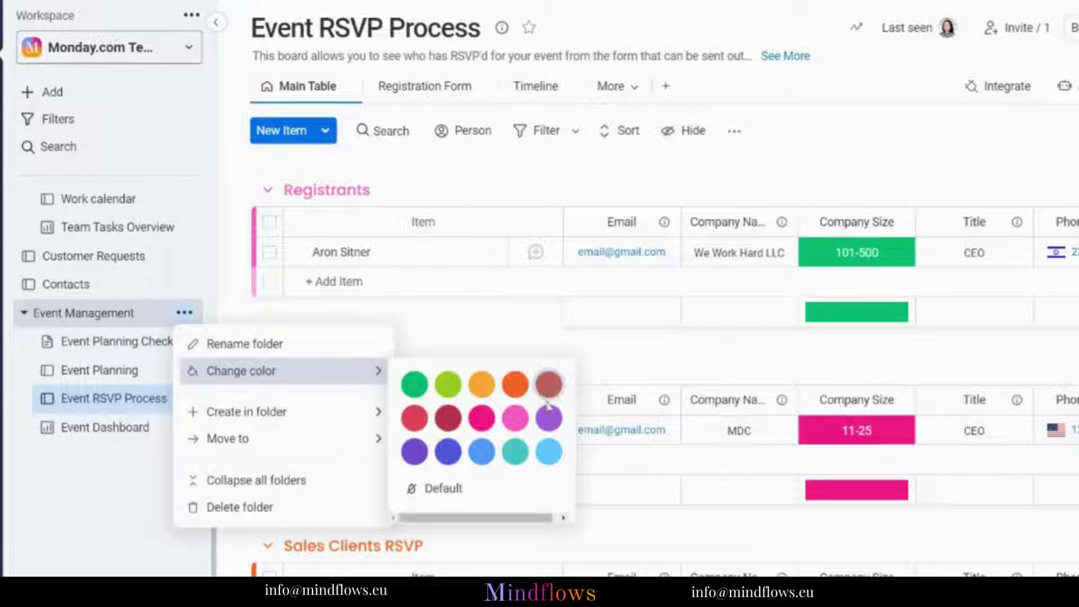
{"action": "left_click", "coordinate": [515, 450]}
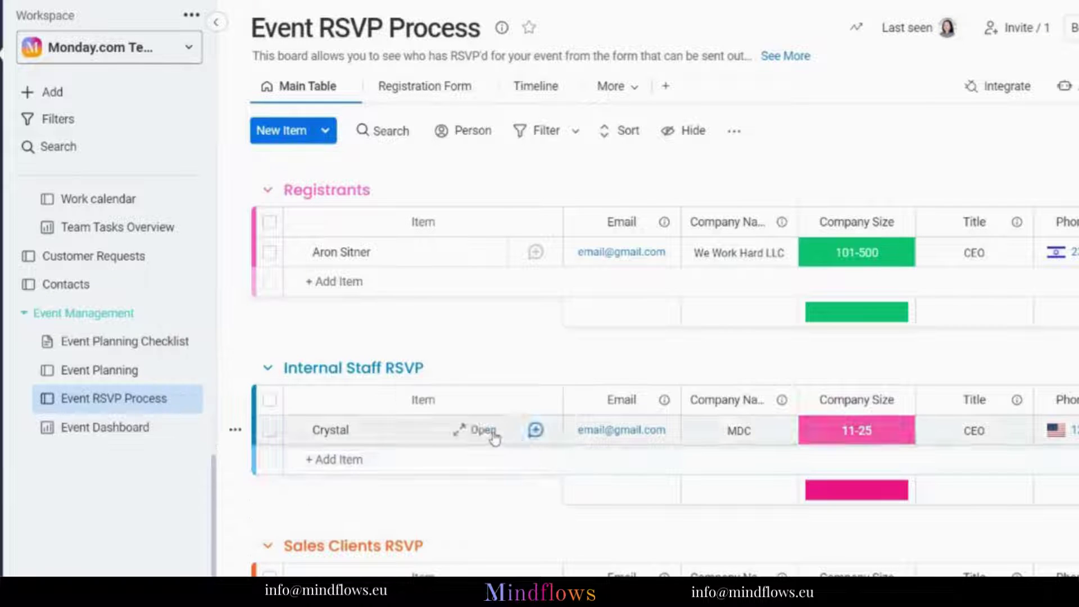
{"action": "left_click", "coordinate": [184, 313]}
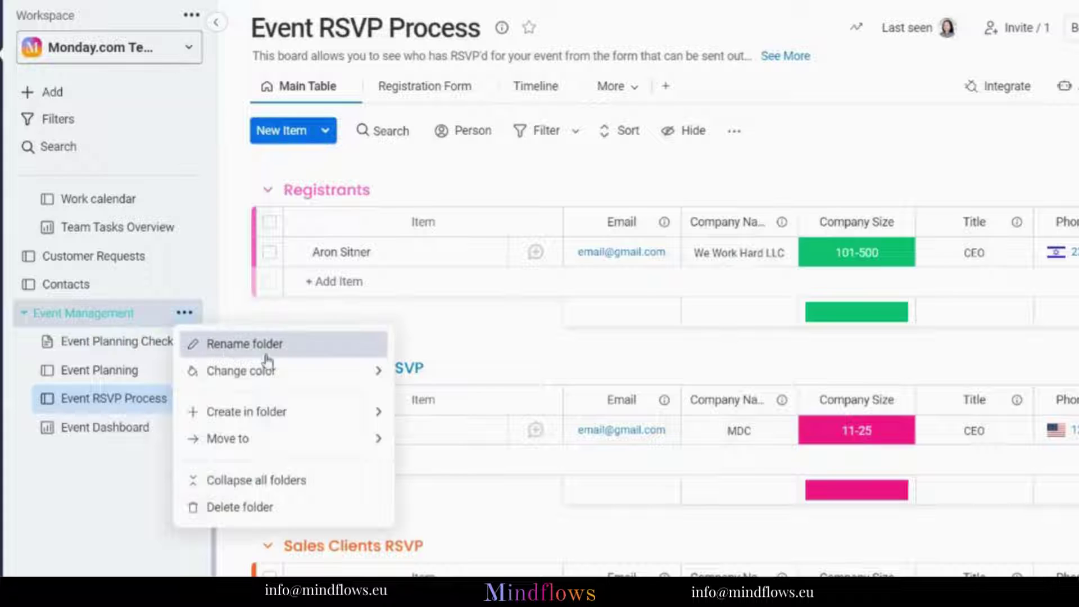
{"action": "key", "text": "Escape"}
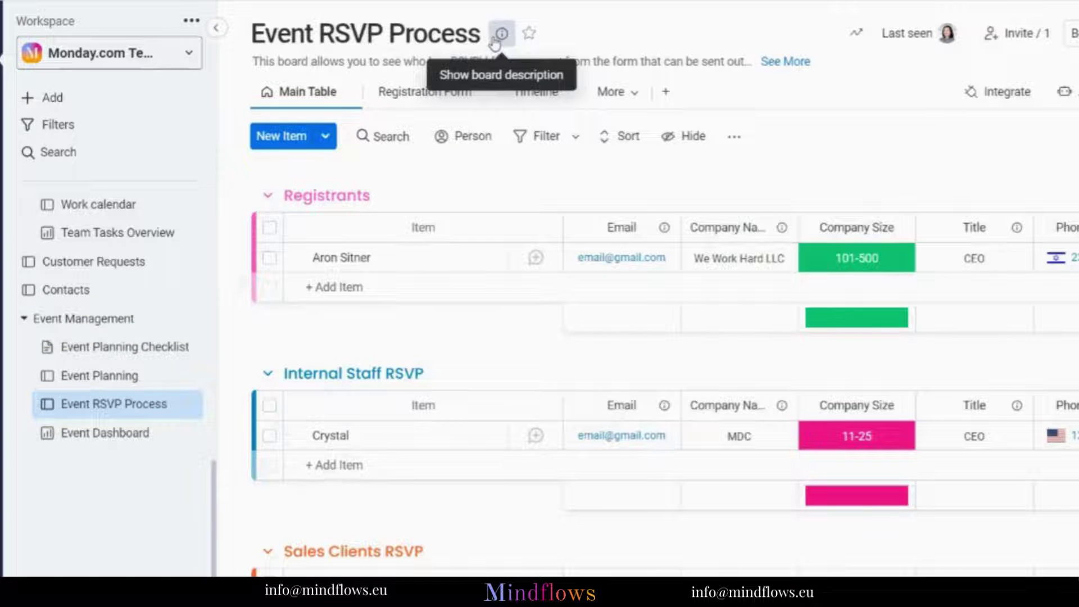
Review the Event RSVP Process board's description in its info panel, then close it.
{"action": "left_click", "coordinate": [496, 39]}
{"action": "left_click", "coordinate": [629, 195]}
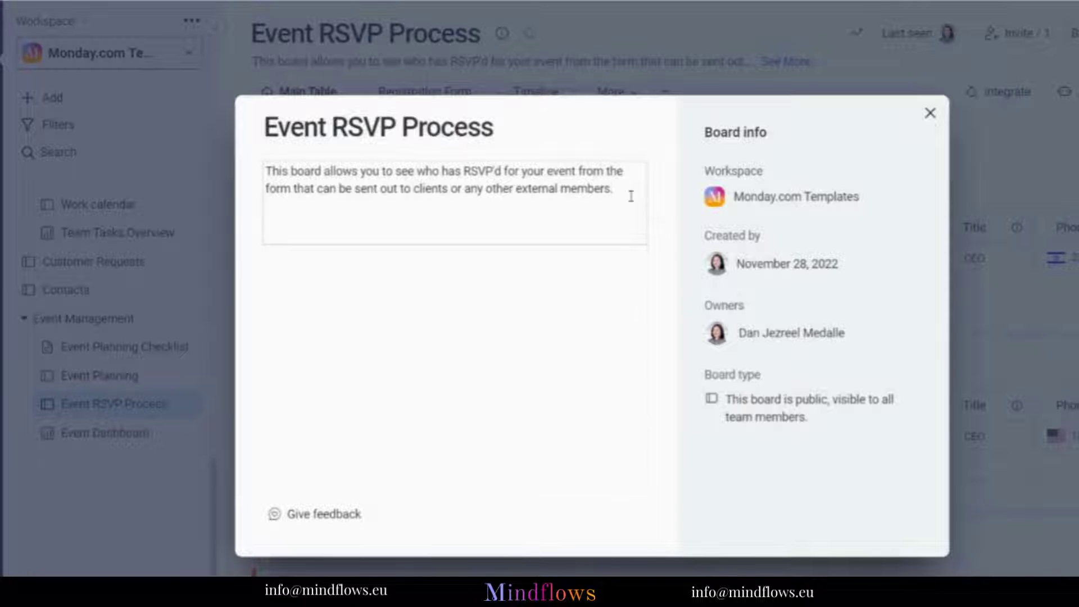
{"action": "left_click", "coordinate": [930, 113]}
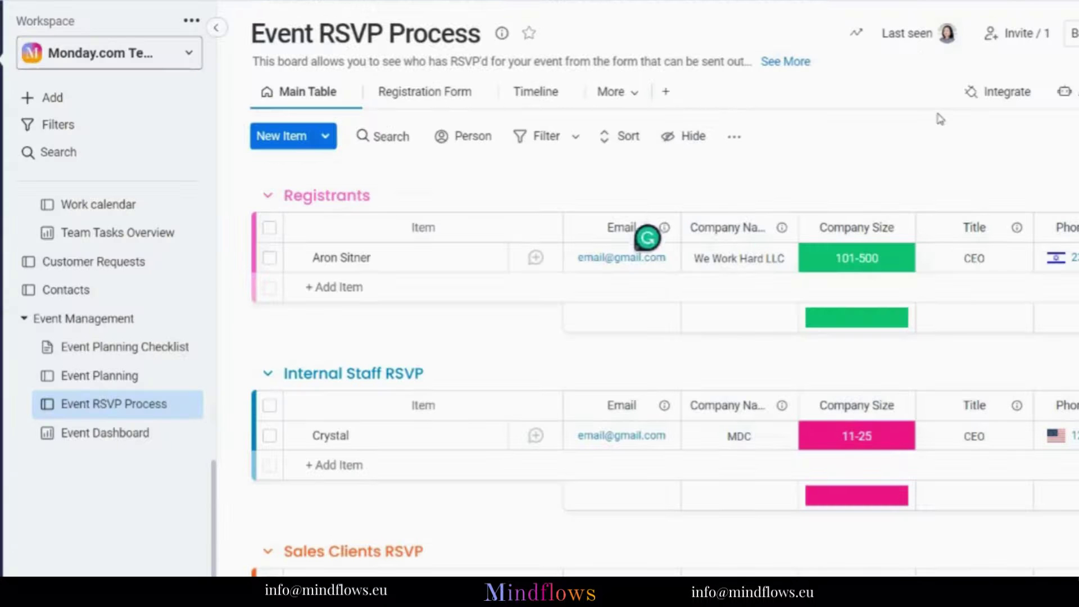
Preview the registration form's Name, Email, Company Name, Title and Note from RSVP fields.
{"action": "left_click", "coordinate": [423, 85]}
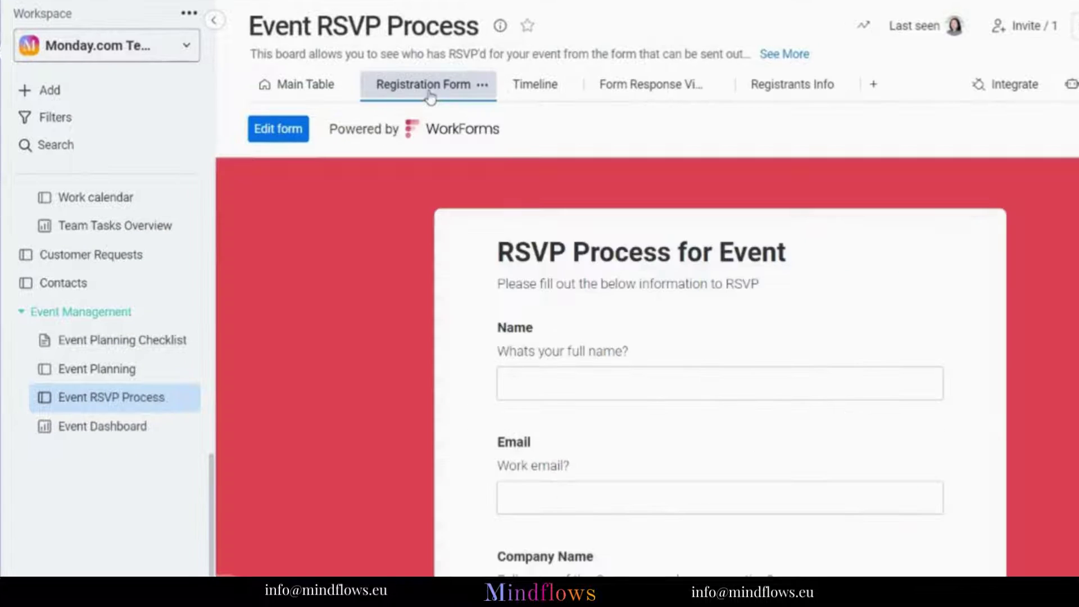
{"action": "left_click", "coordinate": [611, 381]}
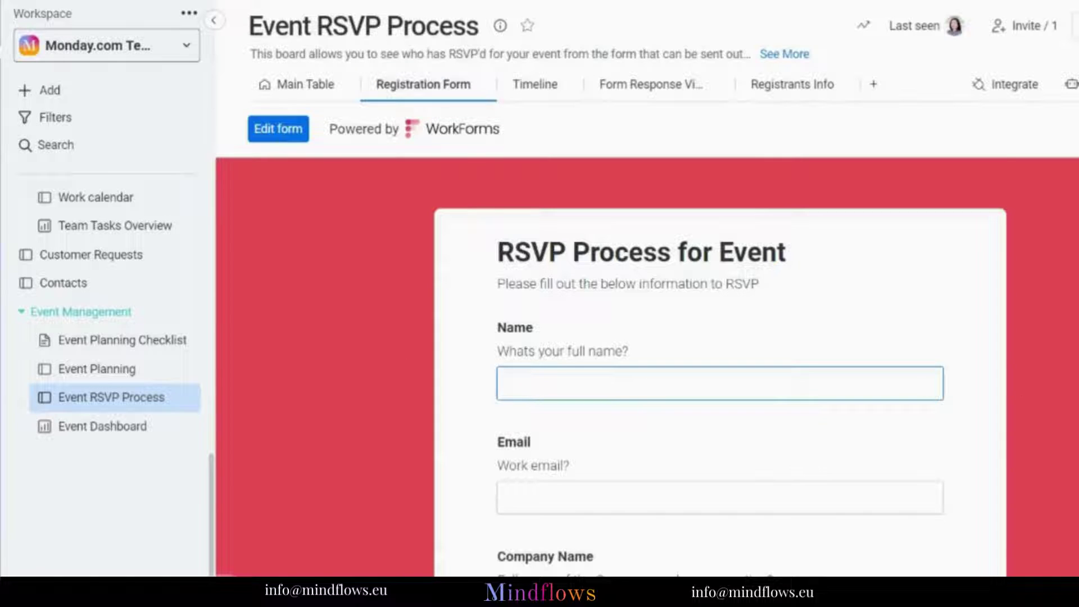
{"action": "scroll", "coordinate": [719, 371], "scroll_direction": "down", "scroll_amount": 3}
{"action": "left_click", "coordinate": [604, 363]}
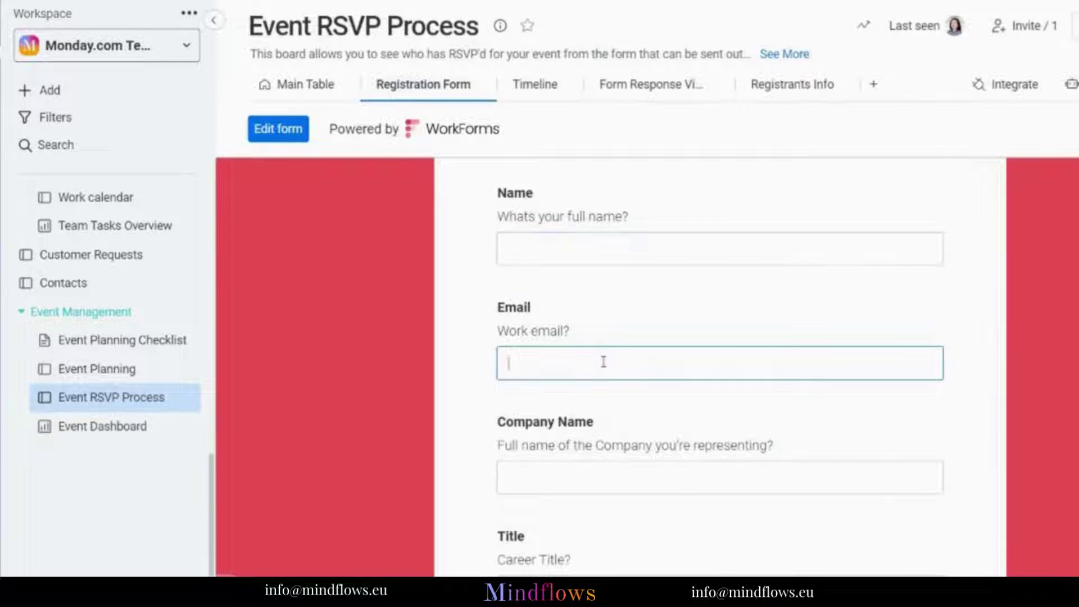
{"action": "scroll", "coordinate": [603, 361], "scroll_direction": "down", "scroll_amount": 3}
{"action": "left_click", "coordinate": [583, 352]}
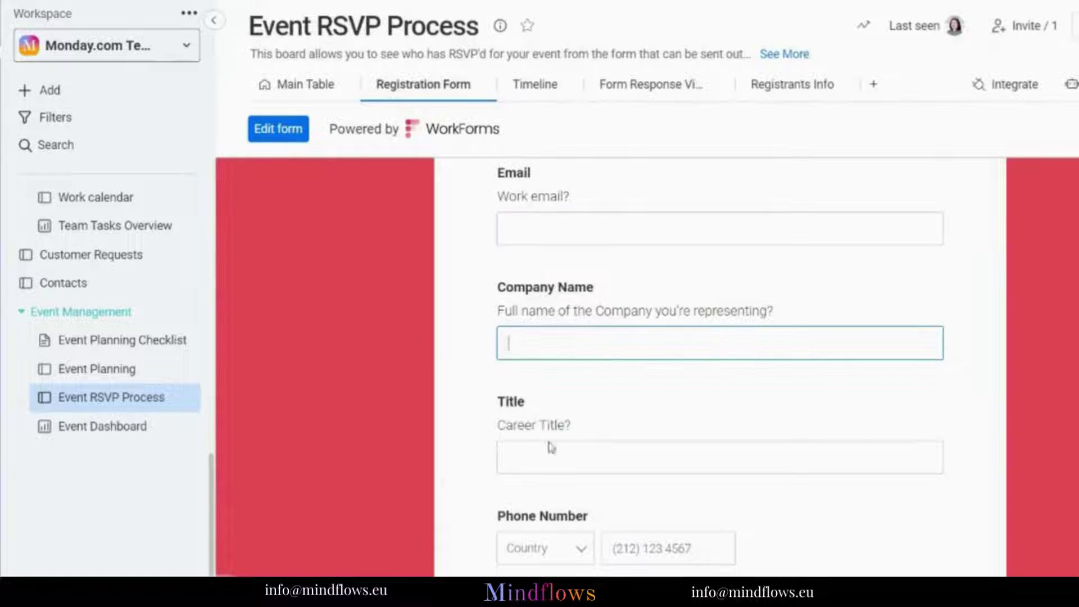
{"action": "left_click", "coordinate": [550, 462]}
{"action": "scroll", "coordinate": [860, 468], "scroll_direction": "down", "scroll_amount": 4}
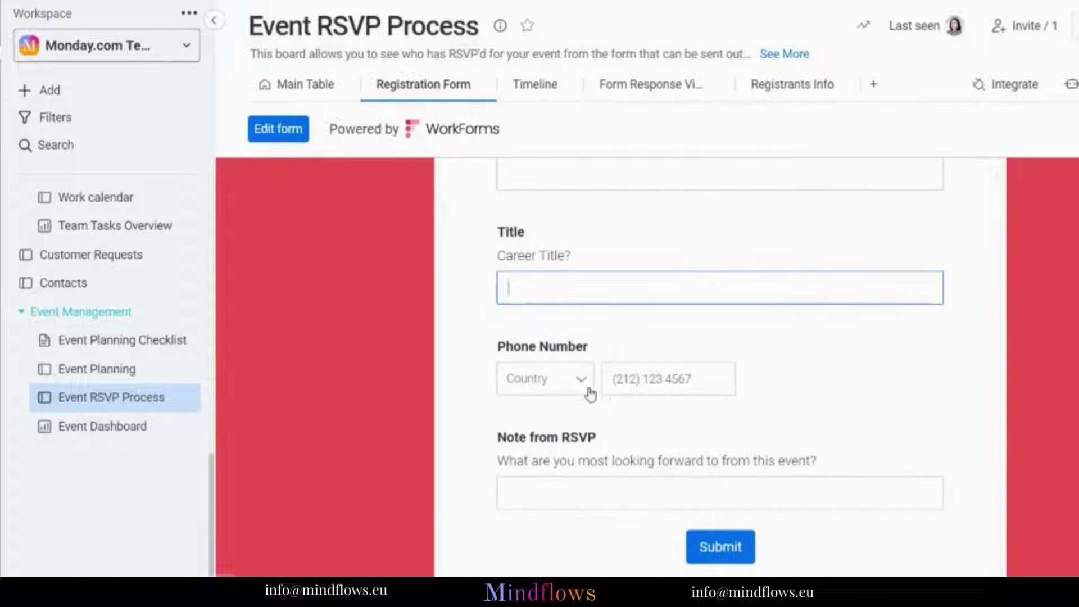
{"action": "left_click", "coordinate": [843, 488]}
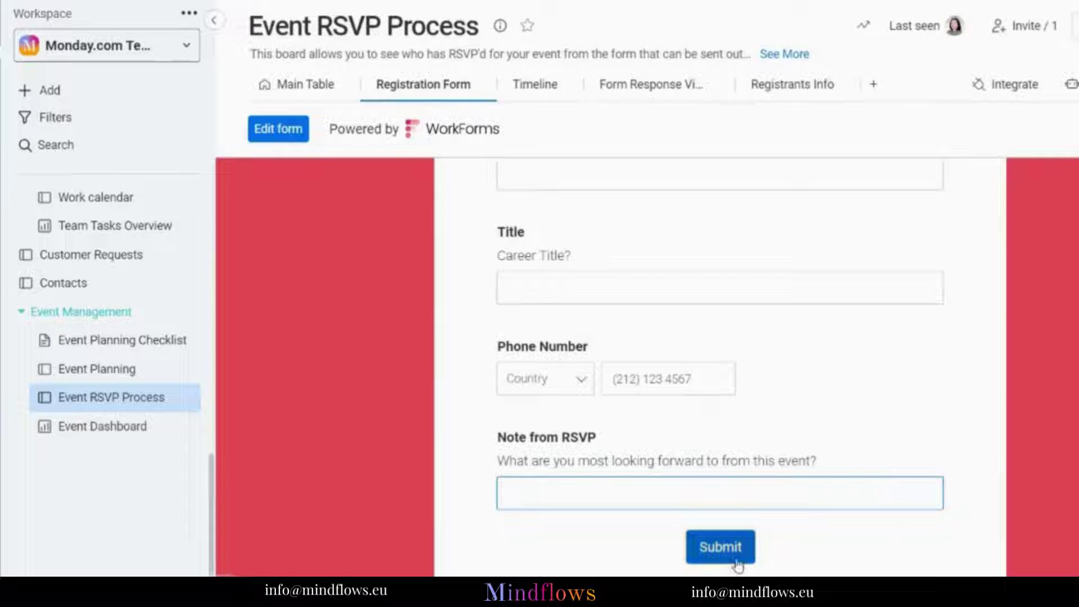
{"action": "scroll", "coordinate": [882, 505], "scroll_direction": "up", "scroll_amount": 10}
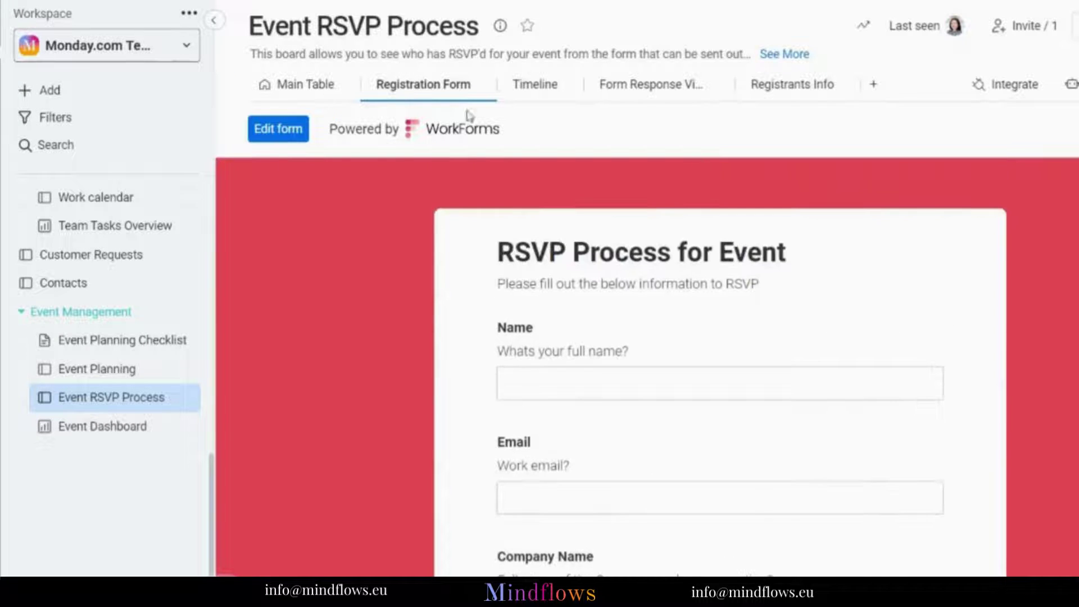
{"action": "left_click", "coordinate": [293, 95]}
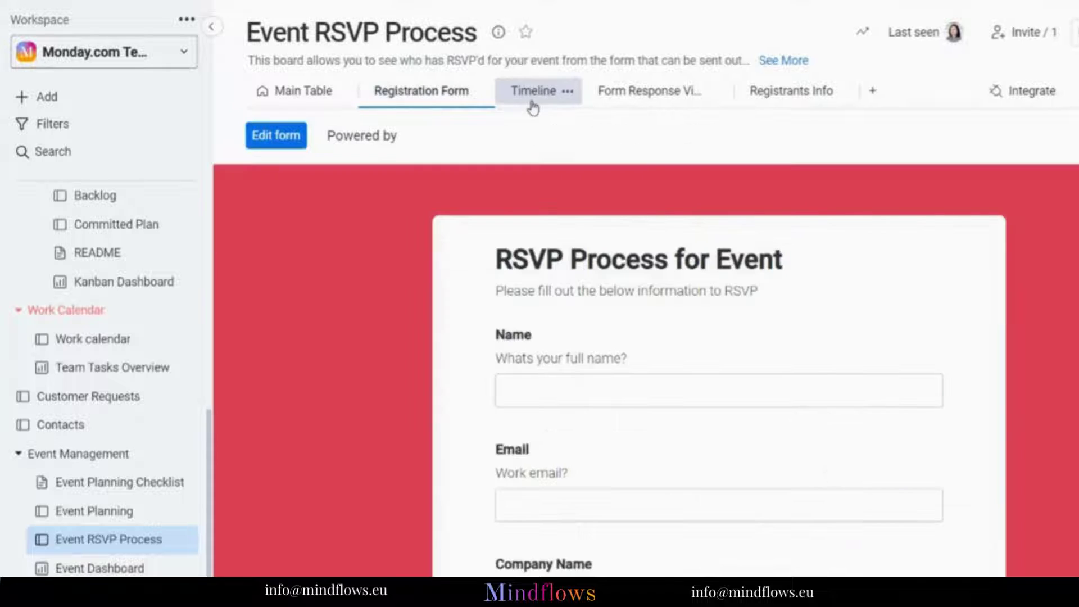
Switch through the Timeline and Form Response View tabs to reach Registrants Info.
{"action": "left_click", "coordinate": [532, 105]}
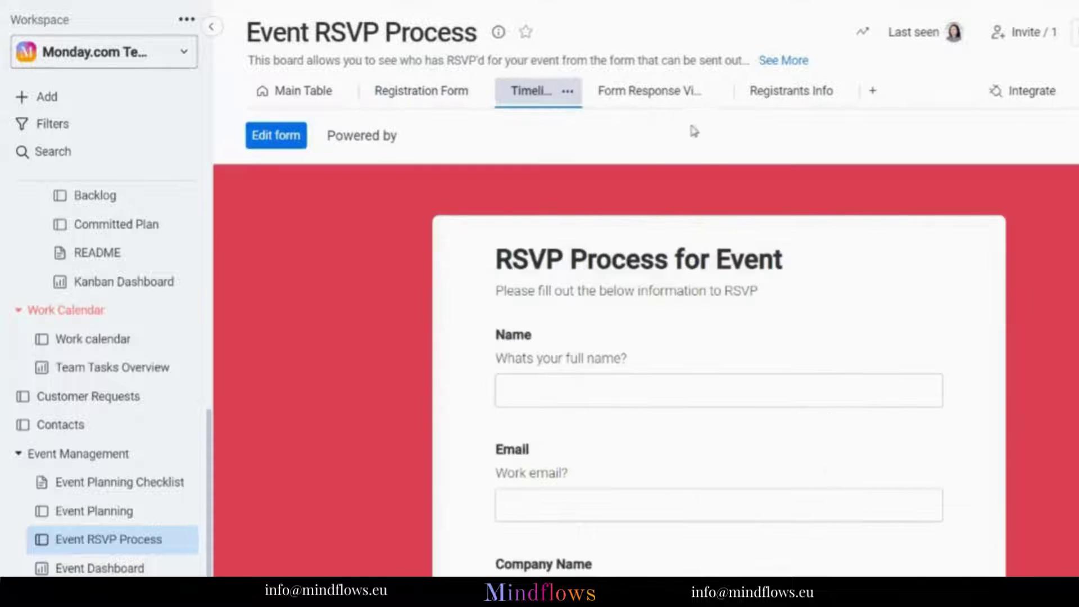
{"action": "left_click", "coordinate": [664, 106]}
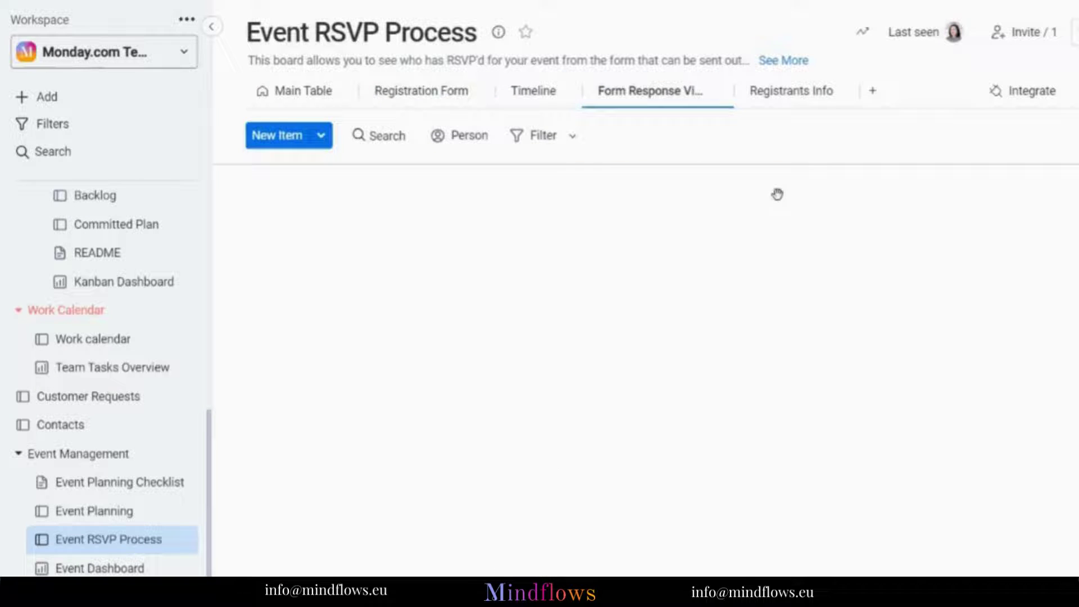
{"action": "left_click", "coordinate": [787, 104]}
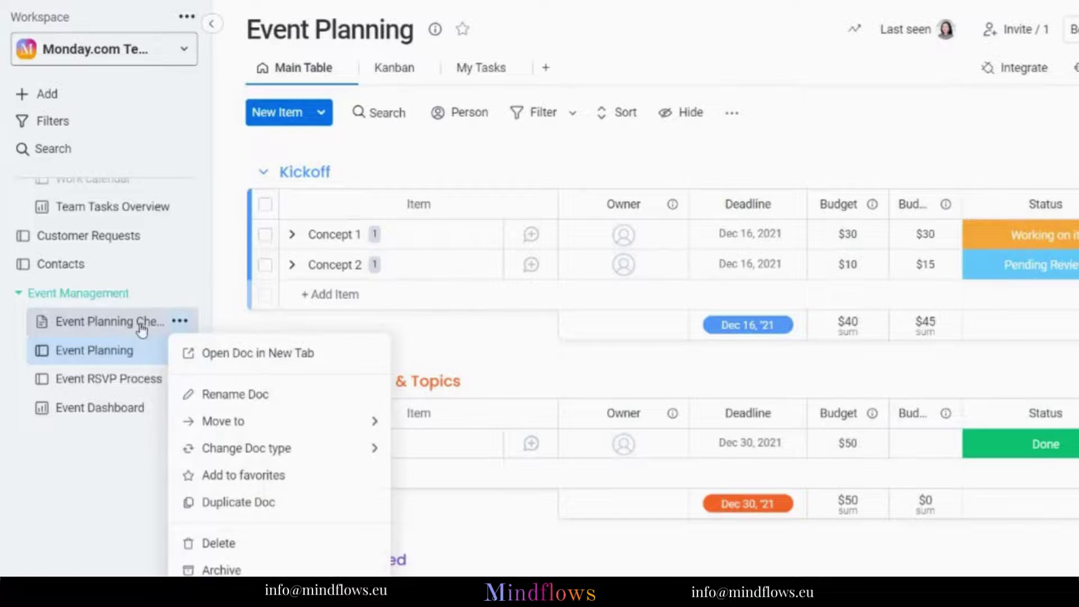
Open the Event Planning Checklist doc and read through its Kickoff checklist lines.
{"action": "left_click", "coordinate": [137, 330]}
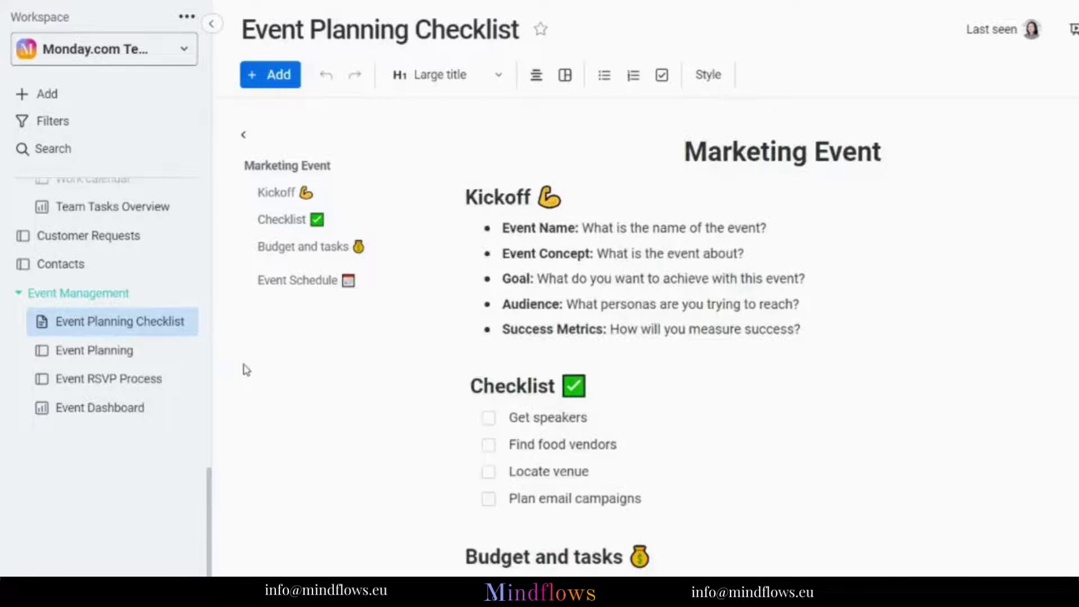
{"action": "left_click", "coordinate": [921, 160]}
{"action": "left_click", "coordinate": [780, 225]}
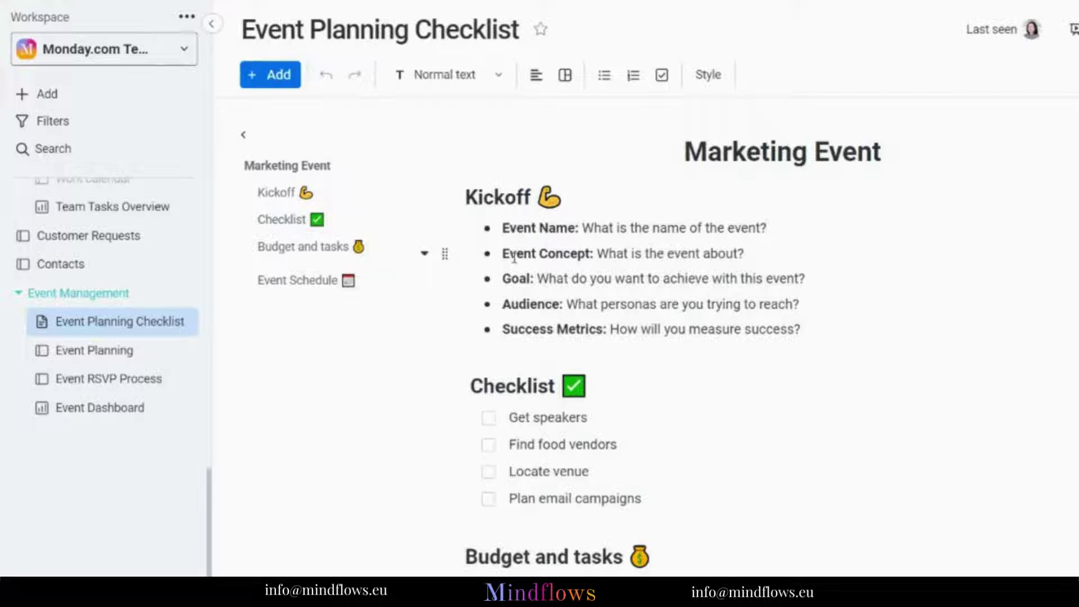
{"action": "left_click_drag", "start_coordinate": [503, 253], "coordinate": [733, 254]}
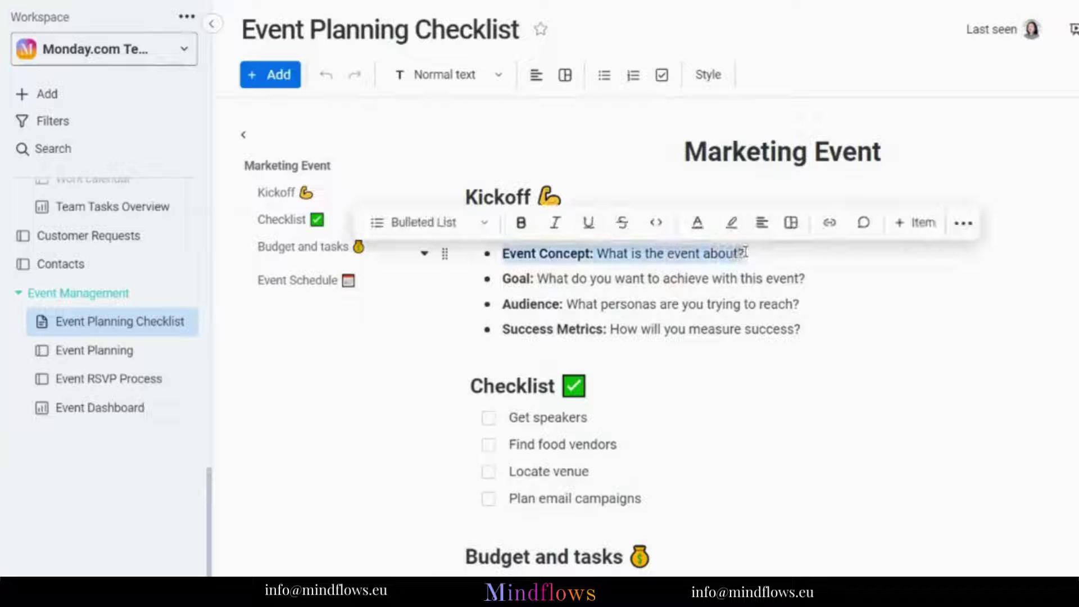
{"action": "left_click_drag", "start_coordinate": [810, 279], "coordinate": [488, 307]}
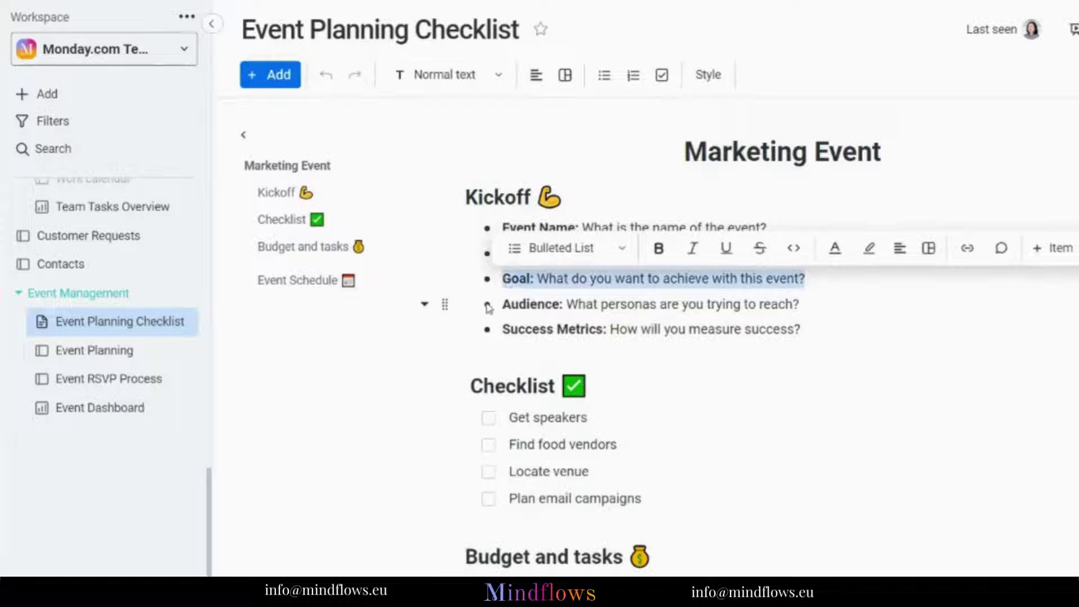
{"action": "left_click", "coordinate": [643, 302]}
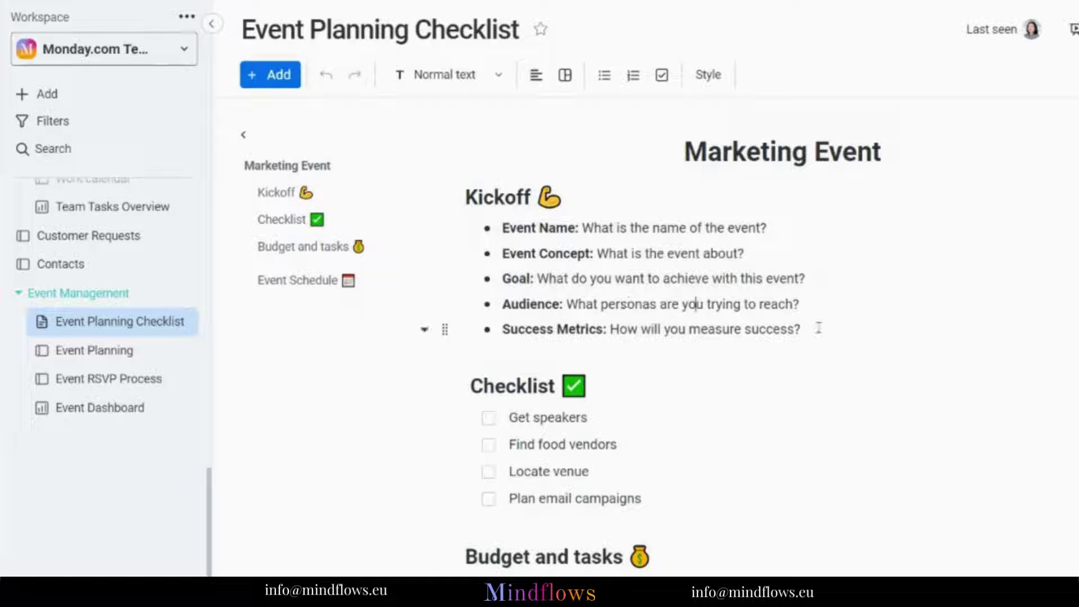
{"action": "left_click", "coordinate": [789, 330]}
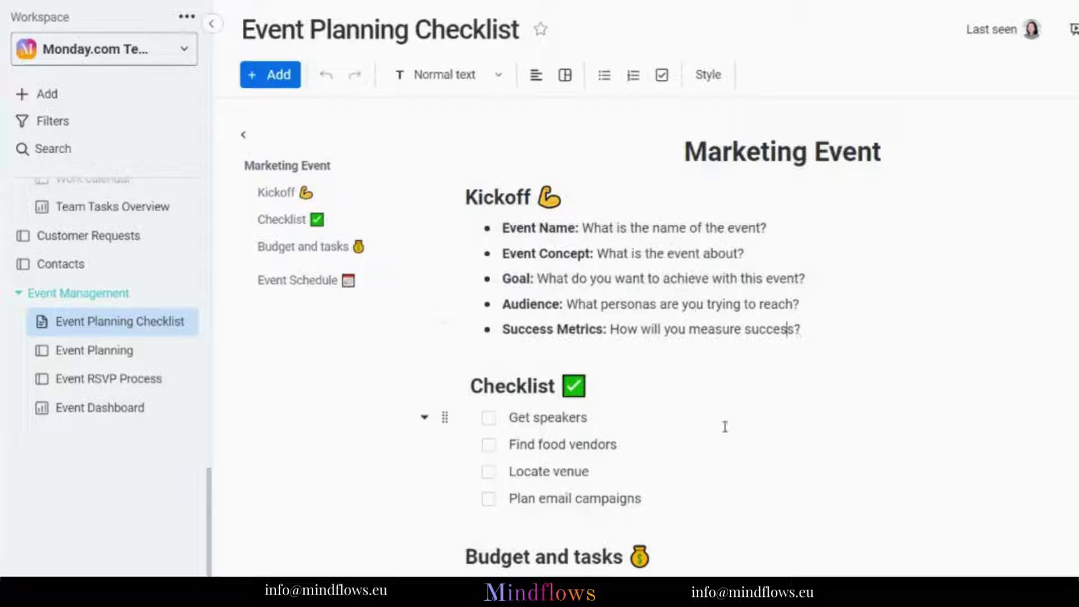
{"action": "left_click", "coordinate": [594, 416]}
{"action": "left_click", "coordinate": [666, 500]}
{"action": "scroll", "coordinate": [780, 466], "scroll_direction": "down", "scroll_amount": 3}
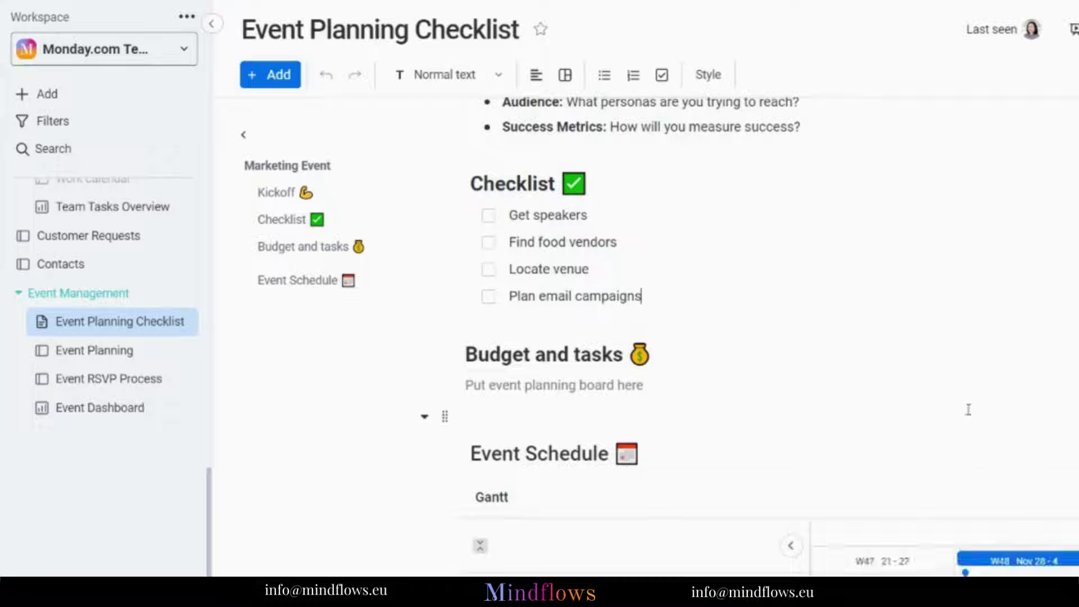
{"action": "scroll", "coordinate": [1036, 381], "scroll_direction": "down", "scroll_amount": 4}
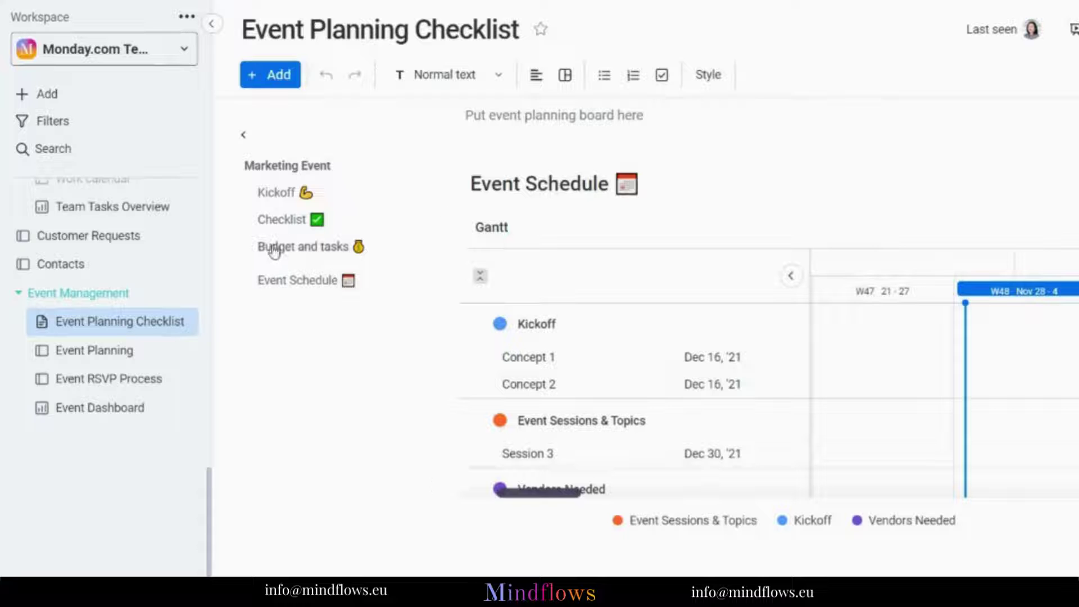
{"action": "scroll", "coordinate": [796, 179], "scroll_direction": "up", "scroll_amount": 5}
{"action": "scroll", "coordinate": [796, 178], "scroll_direction": "up", "scroll_amount": 2}
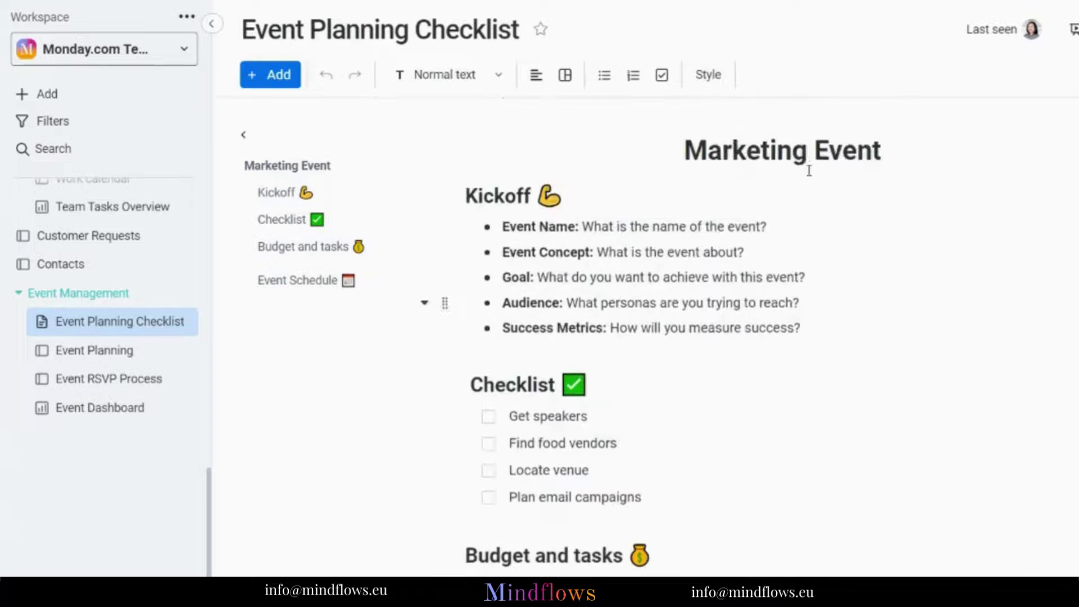
Make the Marketing Event title orange, then go to the Event Planning board.
{"action": "left_click_drag", "start_coordinate": [685, 150], "coordinate": [902, 146]}
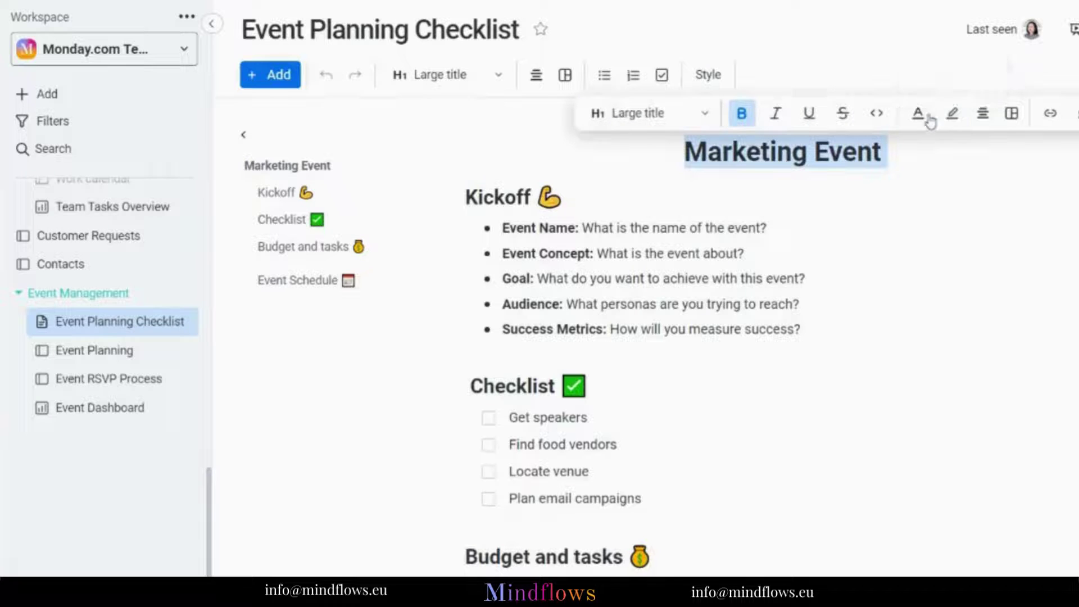
{"action": "left_click", "coordinate": [917, 113]}
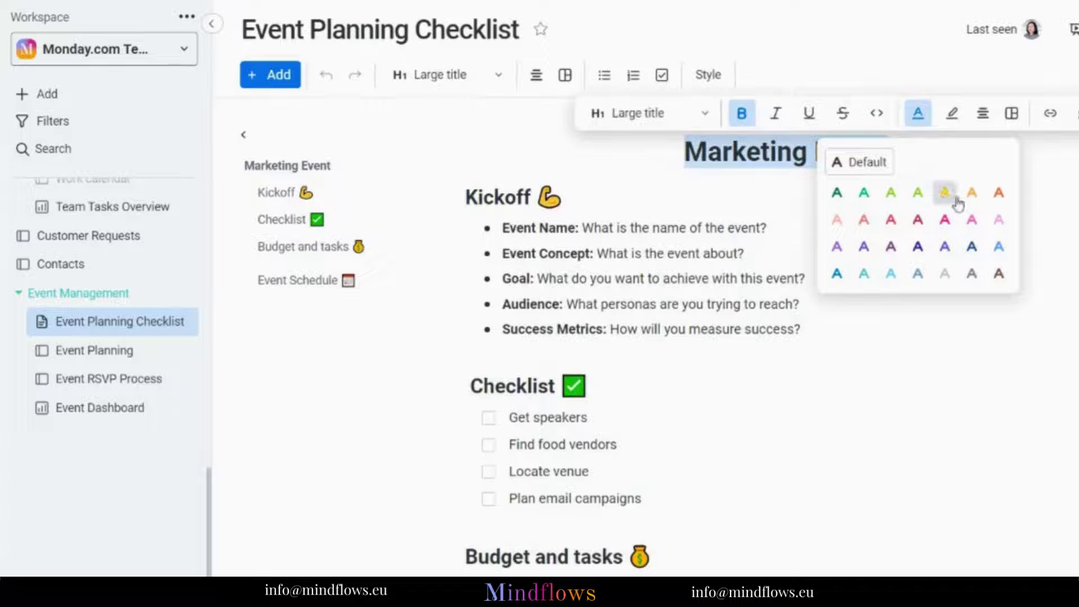
{"action": "left_click", "coordinate": [995, 195]}
{"action": "left_click", "coordinate": [924, 203]}
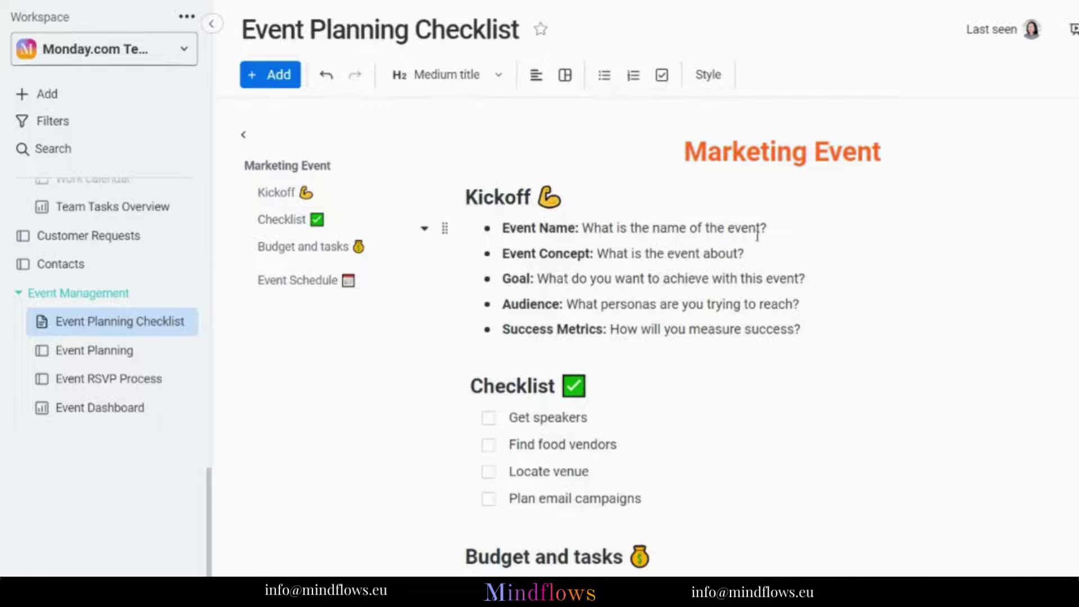
{"action": "left_click", "coordinate": [761, 229]}
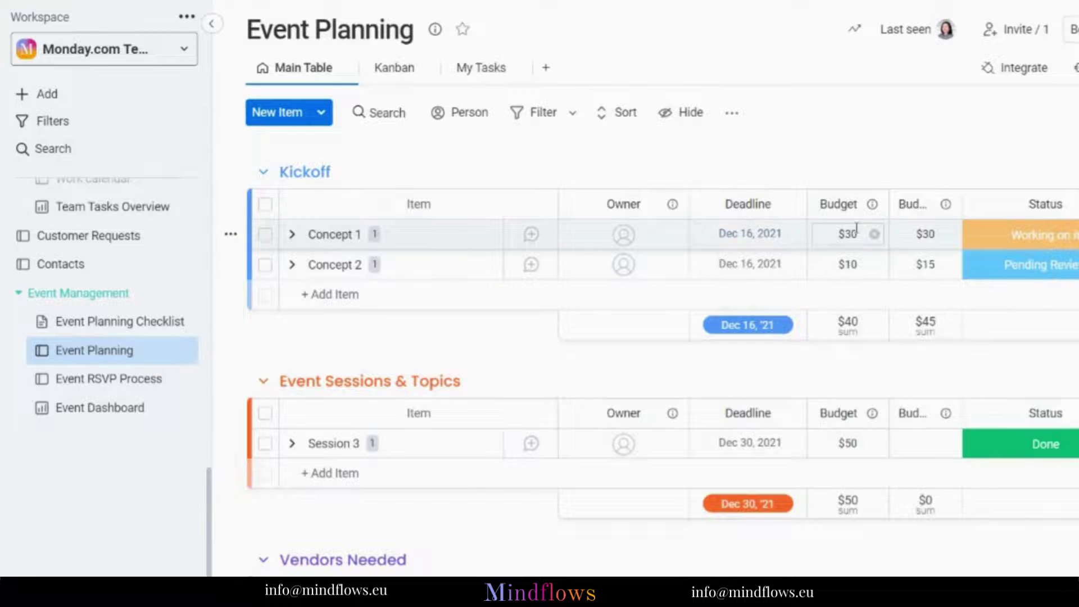
Widen the Budget Spent column and check Concept 1's Status and Campaign options without changes.
{"action": "left_click_drag", "start_coordinate": [962, 204], "coordinate": [1035, 220]}
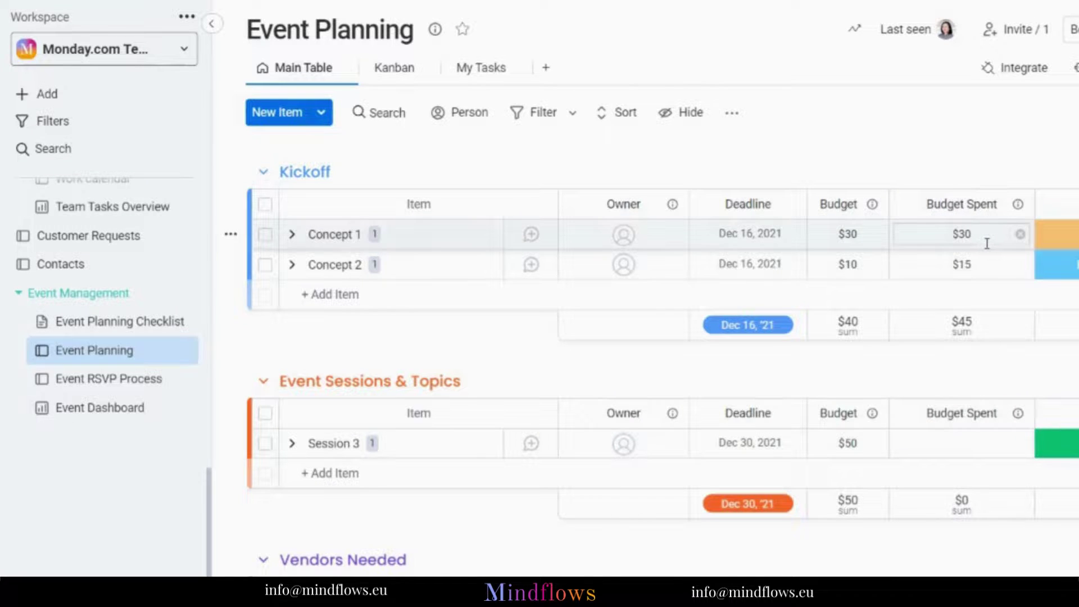
{"action": "left_click", "coordinate": [1056, 234]}
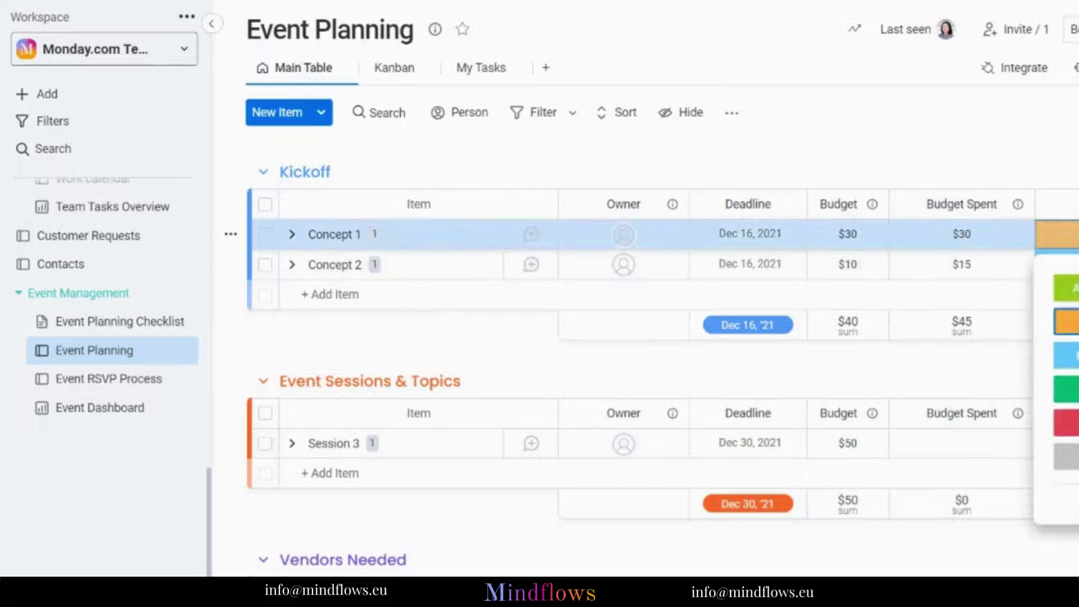
{"action": "left_click", "coordinate": [991, 367]}
{"action": "scroll", "coordinate": [663, 253], "scroll_direction": "right", "scroll_amount": 3}
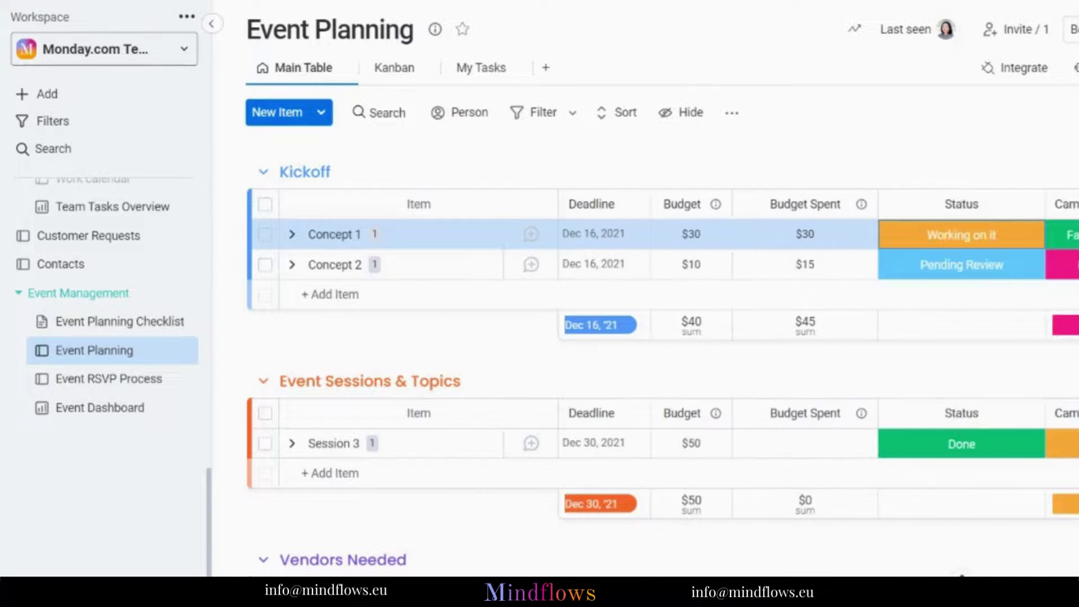
{"action": "left_click", "coordinate": [1062, 235]}
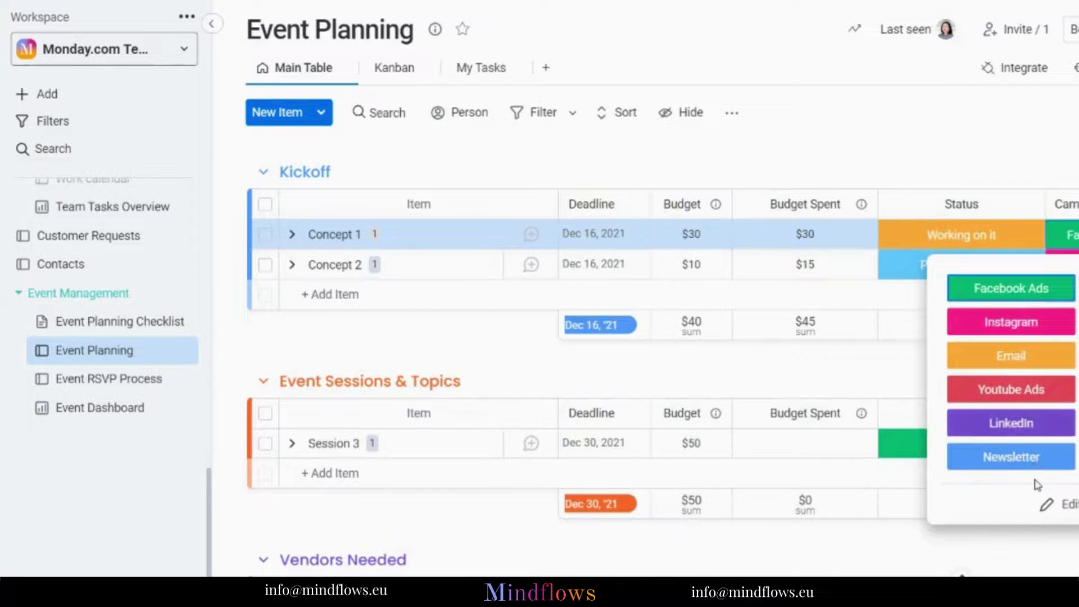
{"action": "left_click", "coordinate": [1021, 143]}
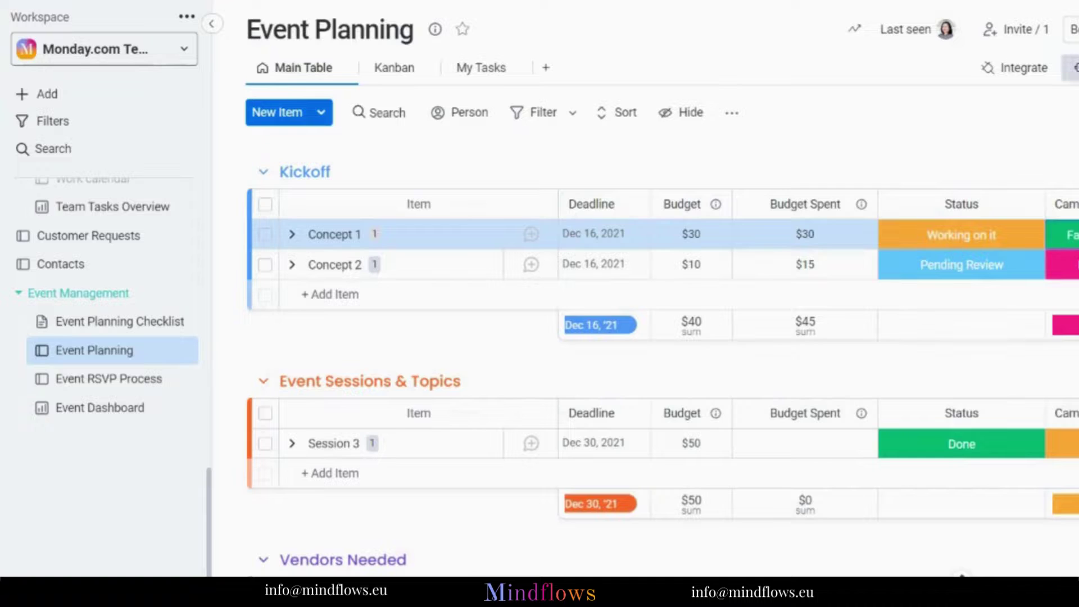
{"action": "left_click", "coordinate": [160, 412]}
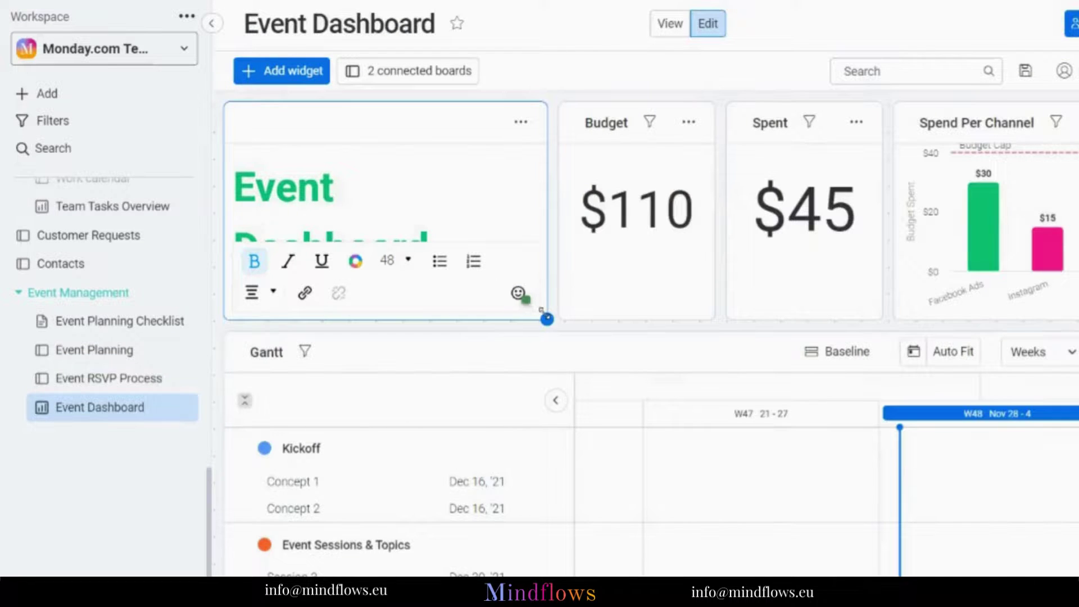
Resize the title, Budget, Spent and Spend Per Channel widgets about 100 px taller to match.
{"action": "left_click_drag", "start_coordinate": [546, 315], "coordinate": [549, 371]}
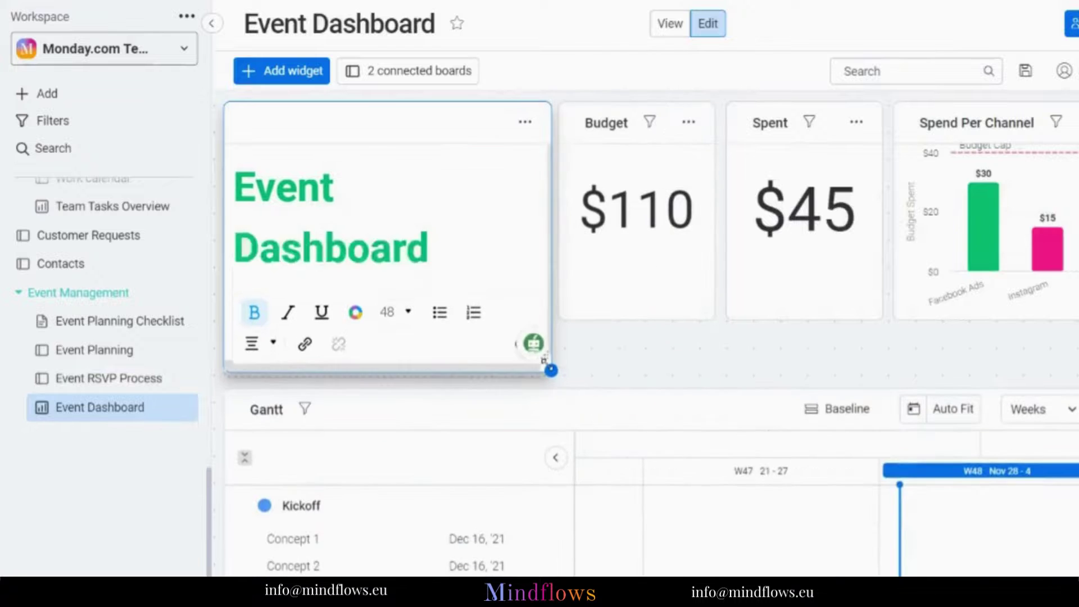
{"action": "left_click_drag", "start_coordinate": [715, 319], "coordinate": [714, 376]}
{"action": "left_click_drag", "start_coordinate": [882, 318], "coordinate": [884, 375]}
{"action": "left_click_drag", "start_coordinate": [1076, 319], "coordinate": [1076, 378]}
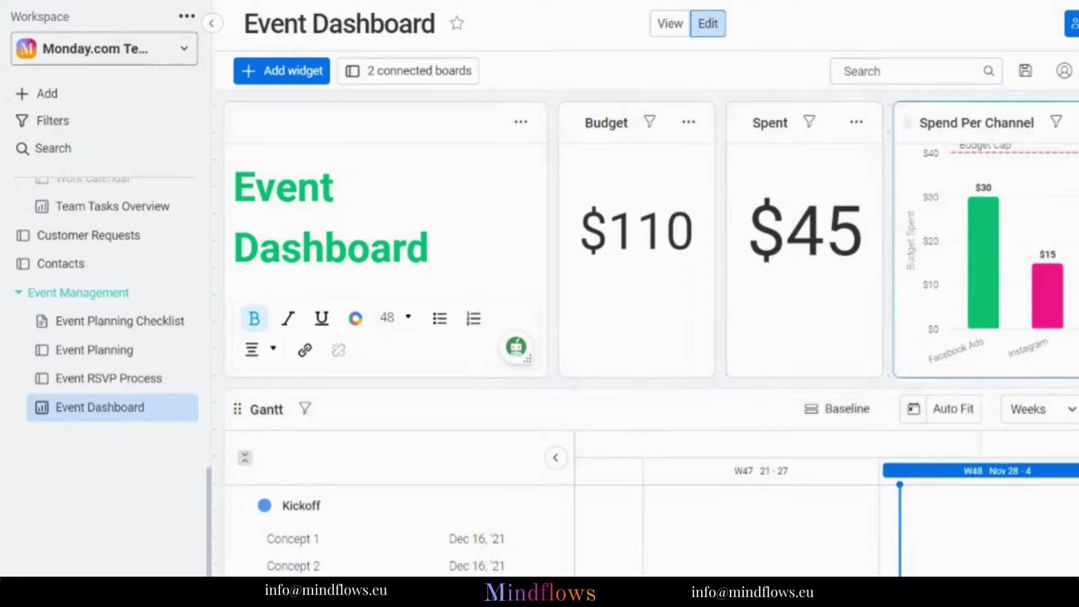
{"action": "scroll", "coordinate": [891, 352], "scroll_direction": "down", "scroll_amount": 5}
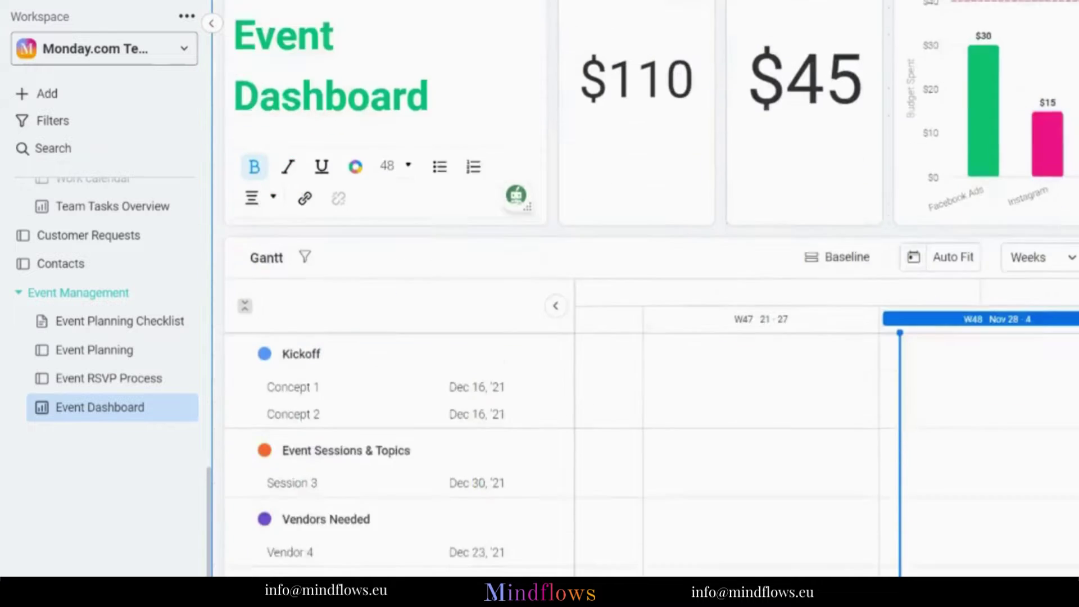